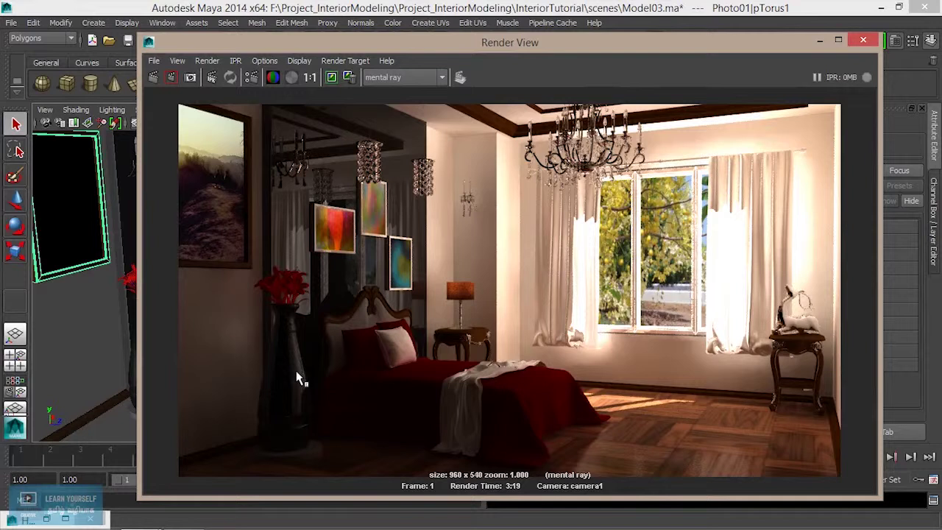
Minimize the finished 960×540 bedroom render to bring back the scene view.
{"action": "left_click", "coordinate": [821, 44]}
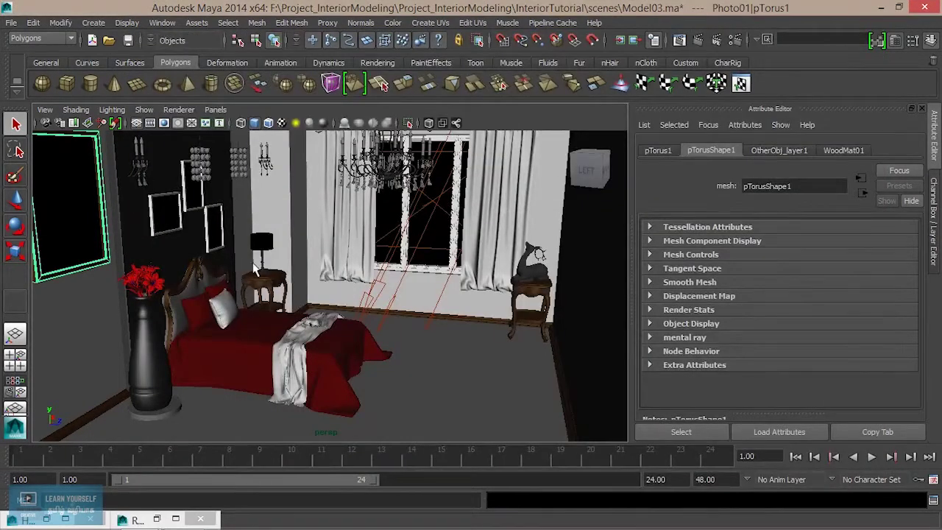
Orbit the bedroom view toward the curtained window and bring up the perspective camera list.
{"action": "left_click_drag", "start_coordinate": [262, 261], "coordinate": [269, 248], "text": "alt"}
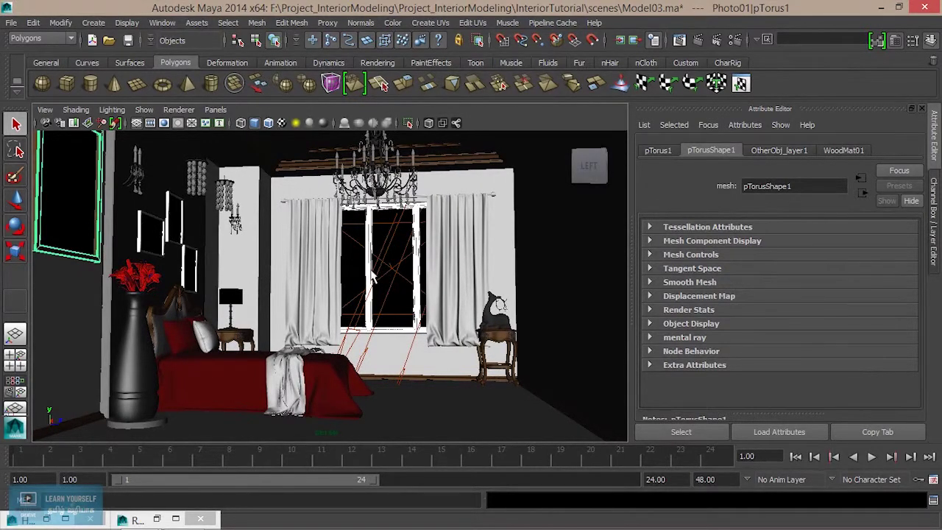
{"action": "left_click_drag", "start_coordinate": [361, 280], "coordinate": [335, 276], "text": "alt"}
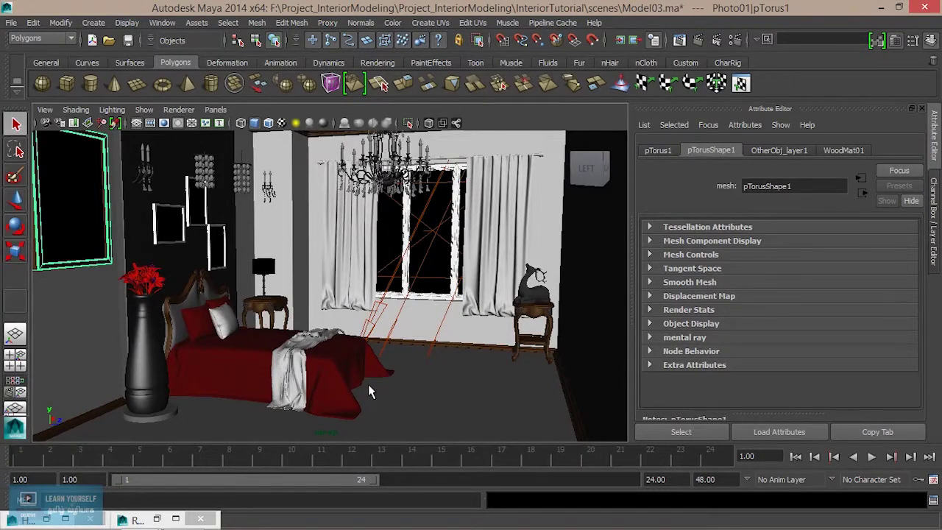
{"action": "right_click_drag", "start_coordinate": [373, 387], "coordinate": [281, 161], "text": "alt"}
{"action": "left_click", "coordinate": [216, 109]}
{"action": "mouse_move", "coordinate": [250, 123]}
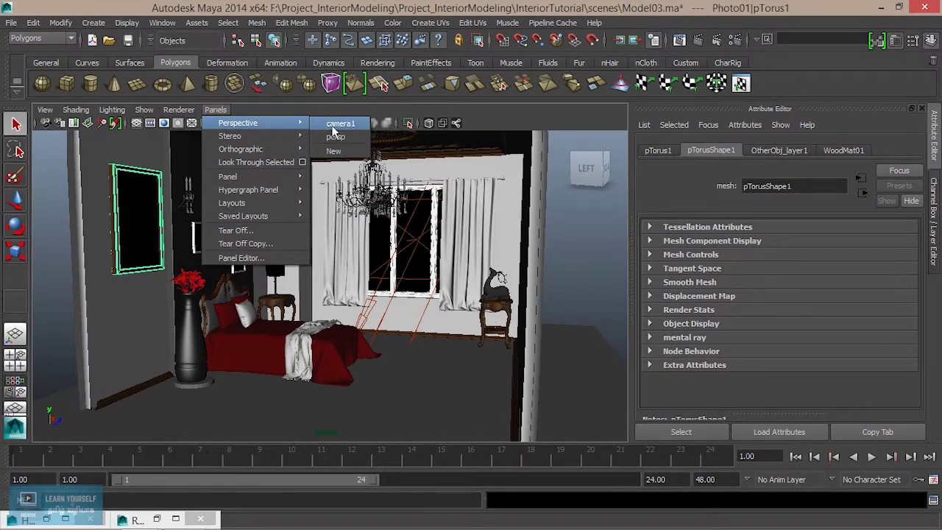
Look through camera1 and select it to show its attributes, including focal length 35.
{"action": "left_click", "coordinate": [337, 125]}
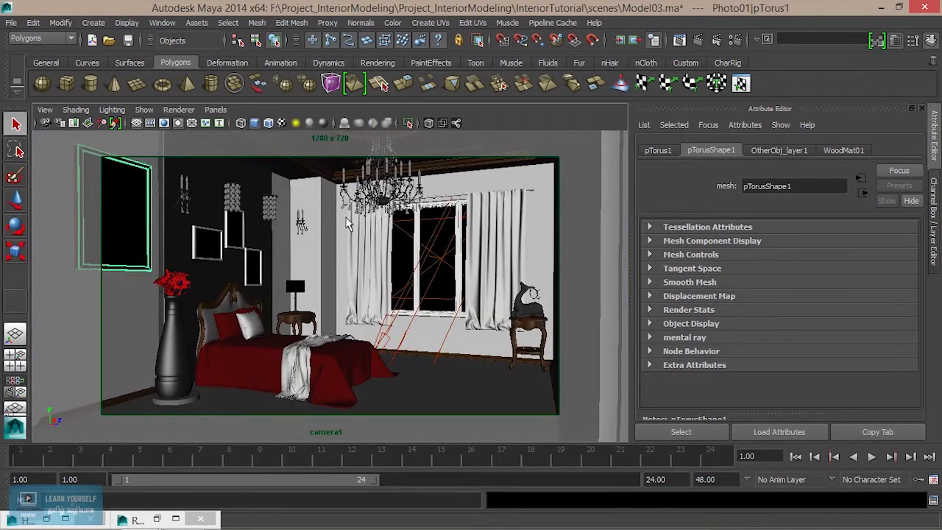
{"action": "left_click", "coordinate": [45, 110]}
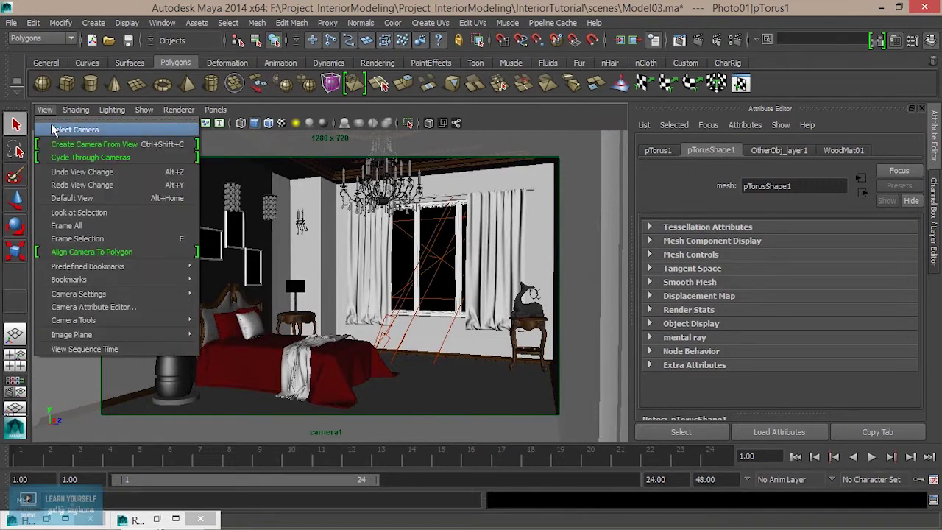
{"action": "left_click", "coordinate": [94, 131]}
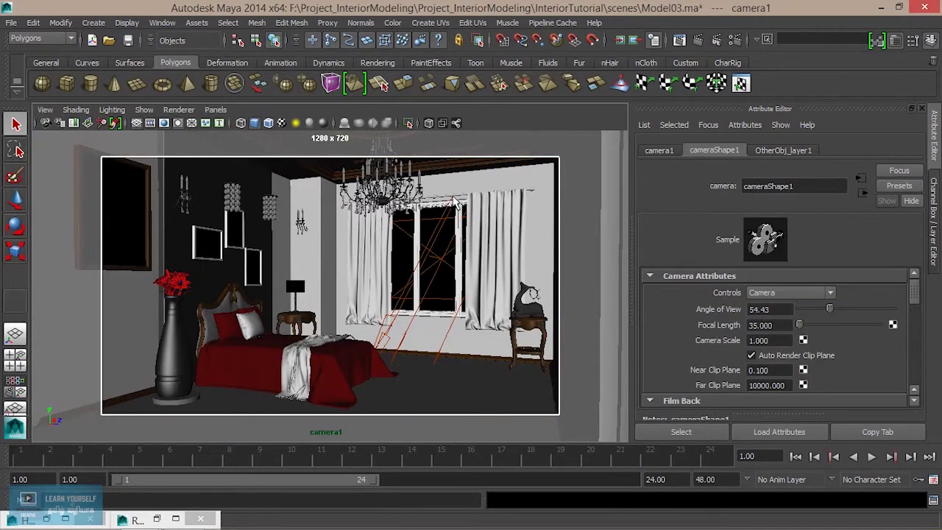
{"action": "scroll", "coordinate": [784, 341], "scroll_direction": "down", "scroll_amount": 10}
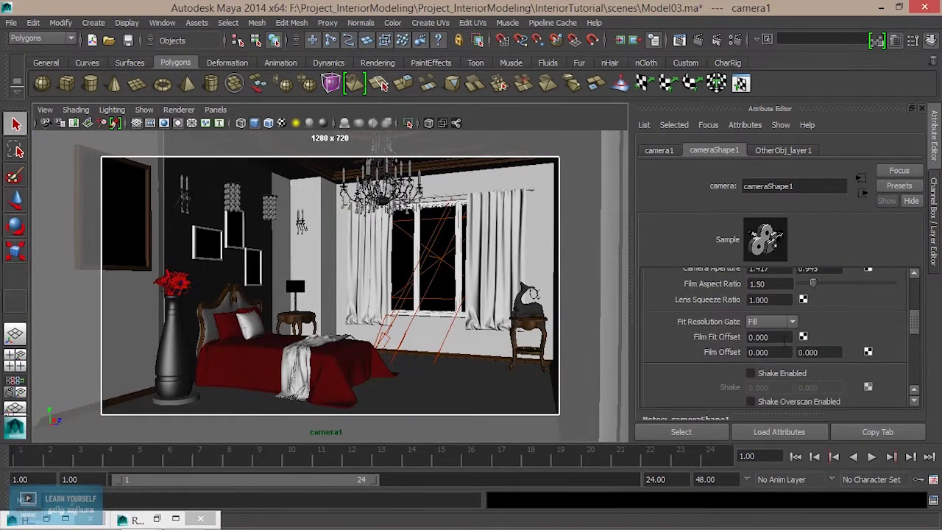
{"action": "scroll", "coordinate": [784, 341], "scroll_direction": "down", "scroll_amount": 2}
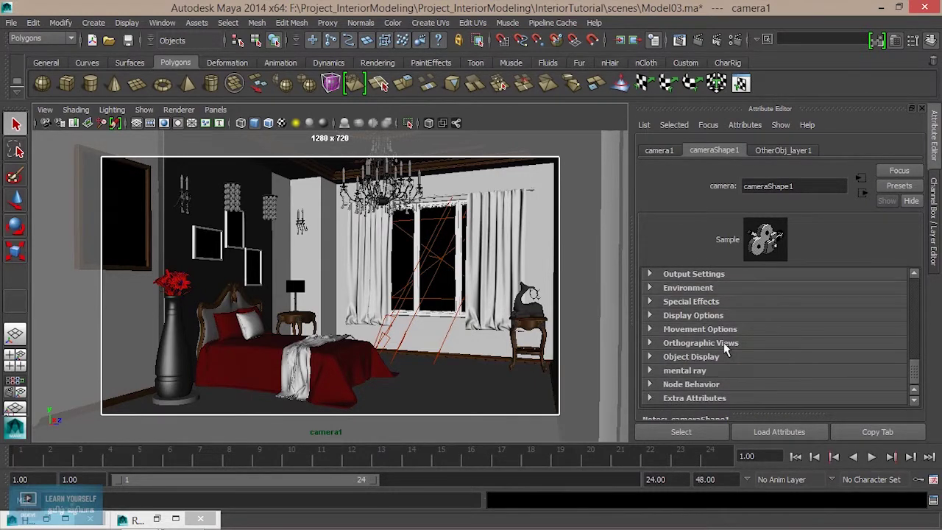
Give camera1 a new mia_exposure_simple lens shader from the mental ray Lenses list.
{"action": "left_click", "coordinate": [703, 372]}
{"action": "scroll", "coordinate": [779, 368], "scroll_direction": "down", "scroll_amount": 3}
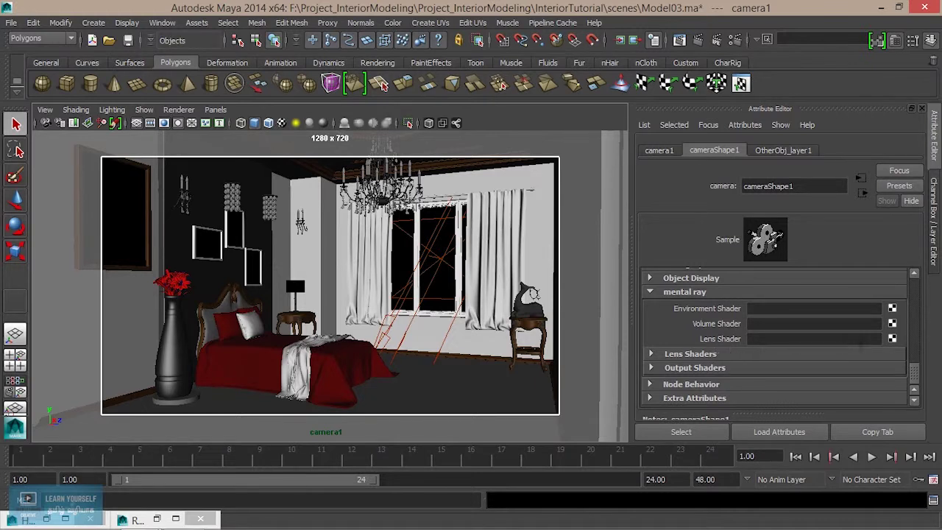
{"action": "left_click", "coordinate": [892, 340]}
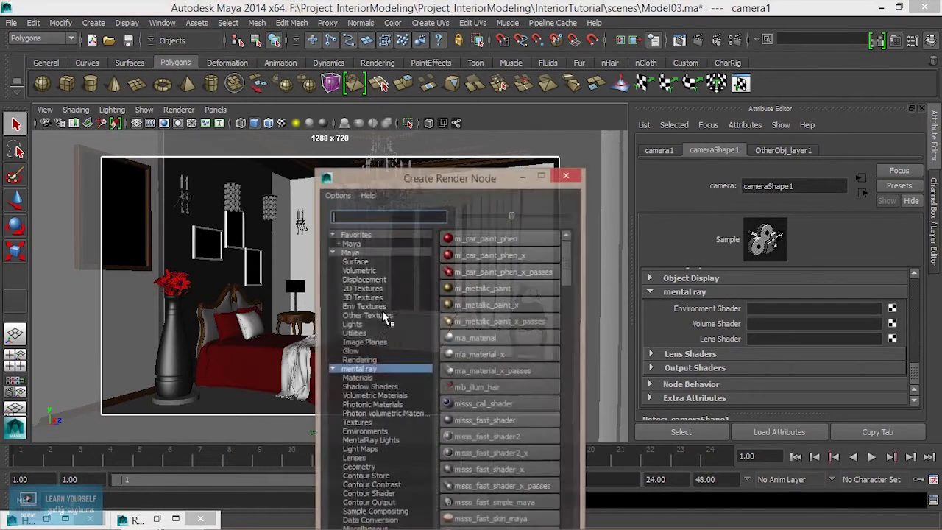
{"action": "left_click_drag", "start_coordinate": [376, 188], "coordinate": [243, 31]}
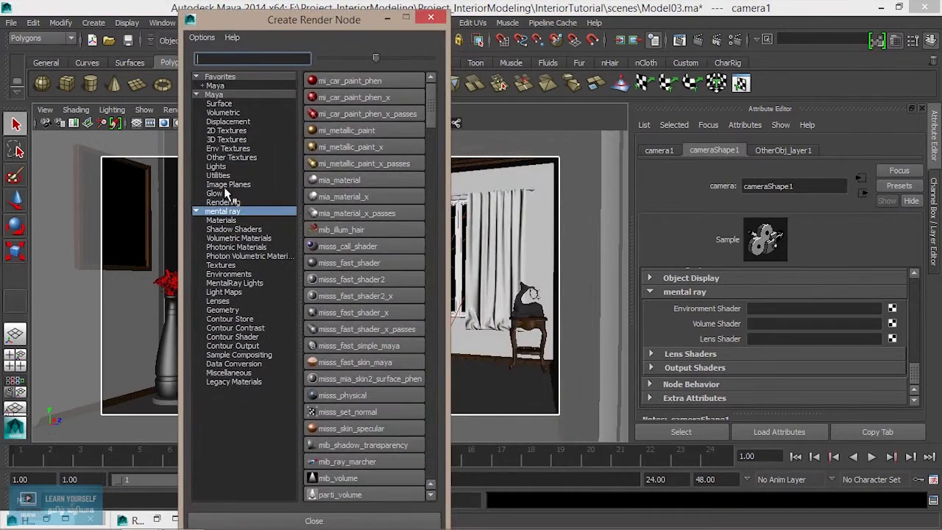
{"action": "left_click", "coordinate": [221, 301]}
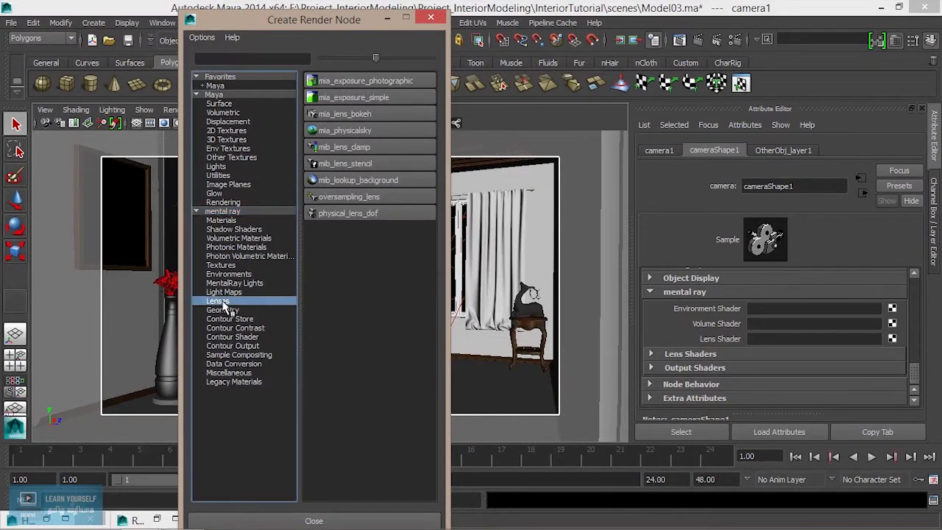
{"action": "left_click", "coordinate": [381, 103]}
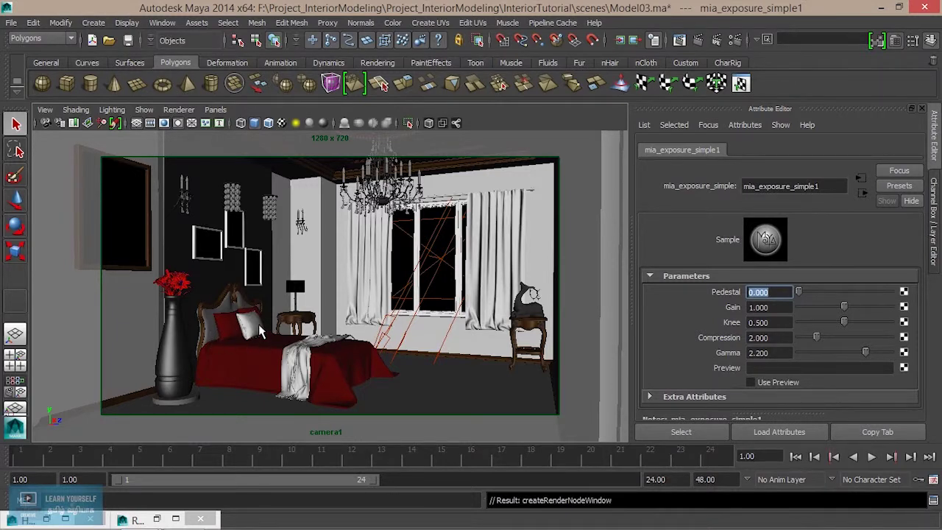
Restore the Render View and render the bedroom from camera1 with the new lens shader.
{"action": "left_click", "coordinate": [681, 46]}
{"action": "left_click_drag", "start_coordinate": [416, 44], "coordinate": [342, 12]}
{"action": "left_click", "coordinate": [273, 46]}
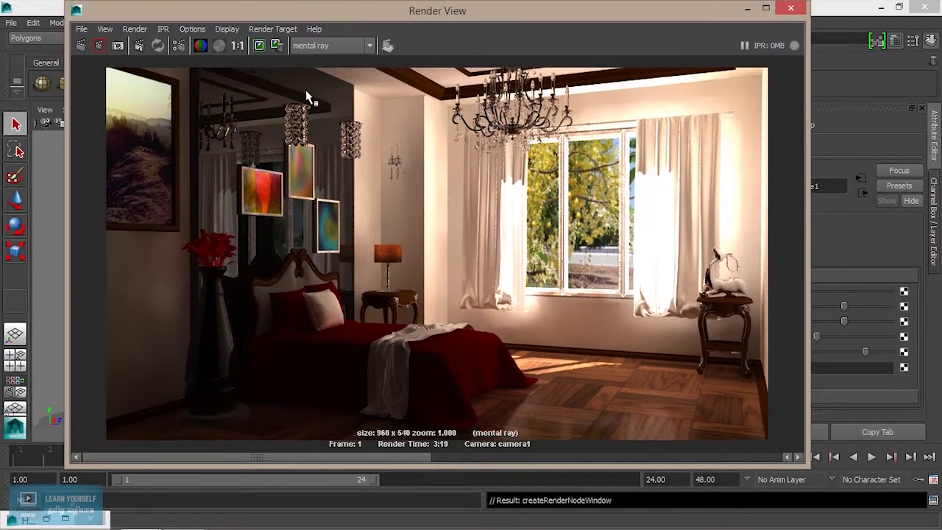
{"action": "left_click_drag", "start_coordinate": [333, 459], "coordinate": [371, 467]}
{"action": "left_click", "coordinate": [135, 28]}
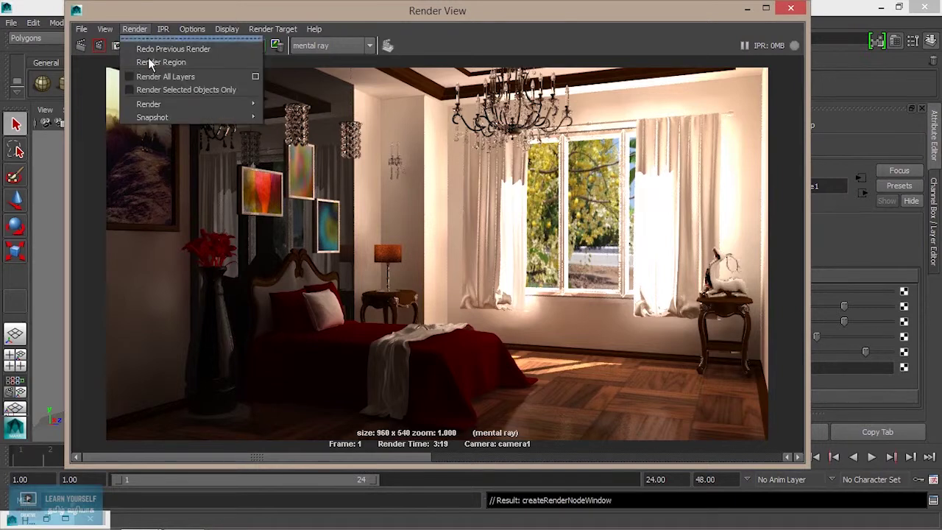
{"action": "mouse_move", "coordinate": [184, 104]}
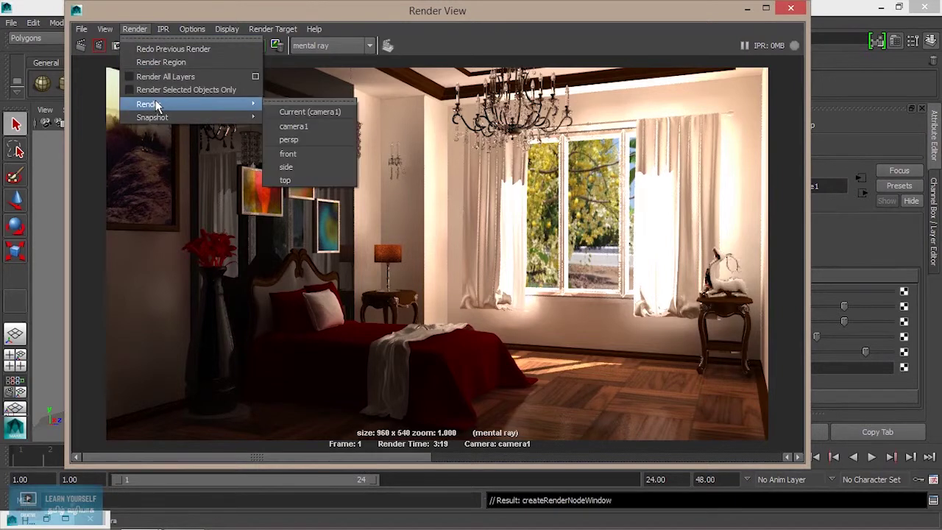
{"action": "left_click", "coordinate": [321, 131]}
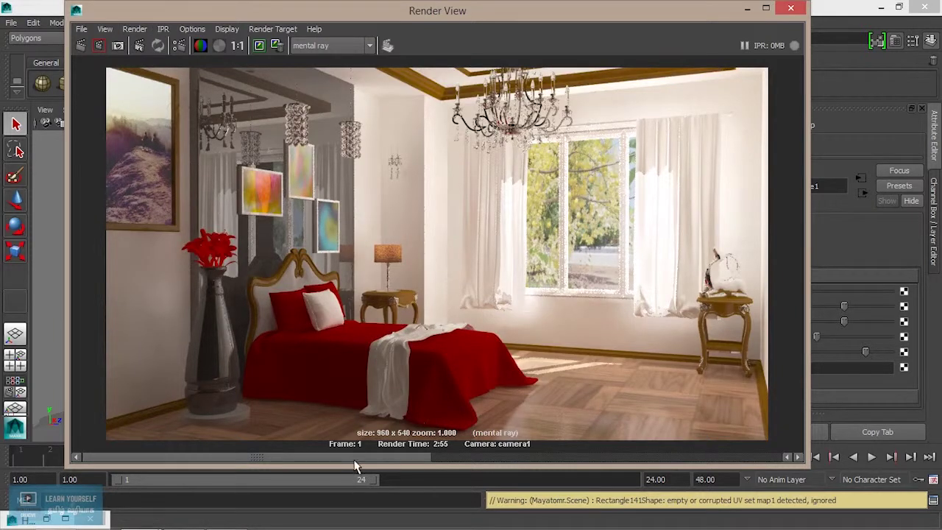
Flip through stored renders to compare the darker lens-shader result with the earlier one.
{"action": "left_click", "coordinate": [466, 457]}
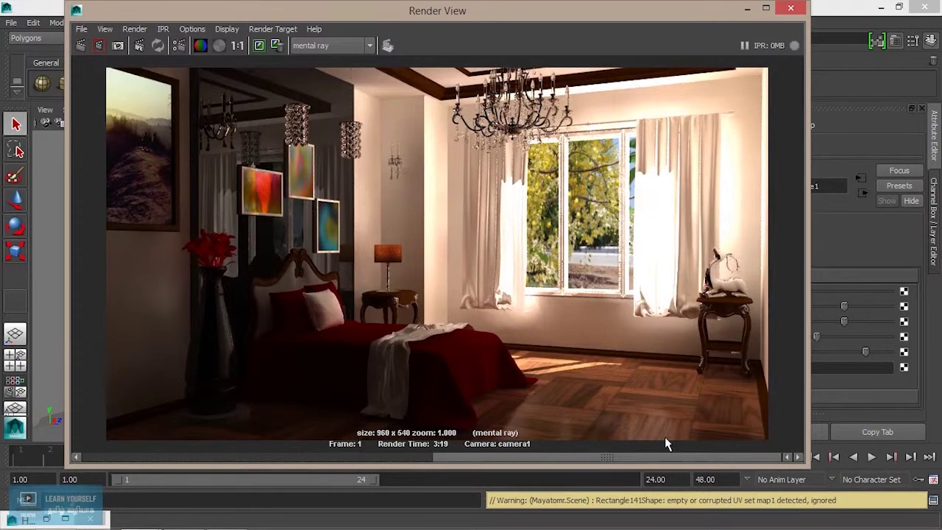
{"action": "left_click", "coordinate": [435, 457]}
{"action": "left_click", "coordinate": [424, 455]}
{"action": "left_click", "coordinate": [404, 456]}
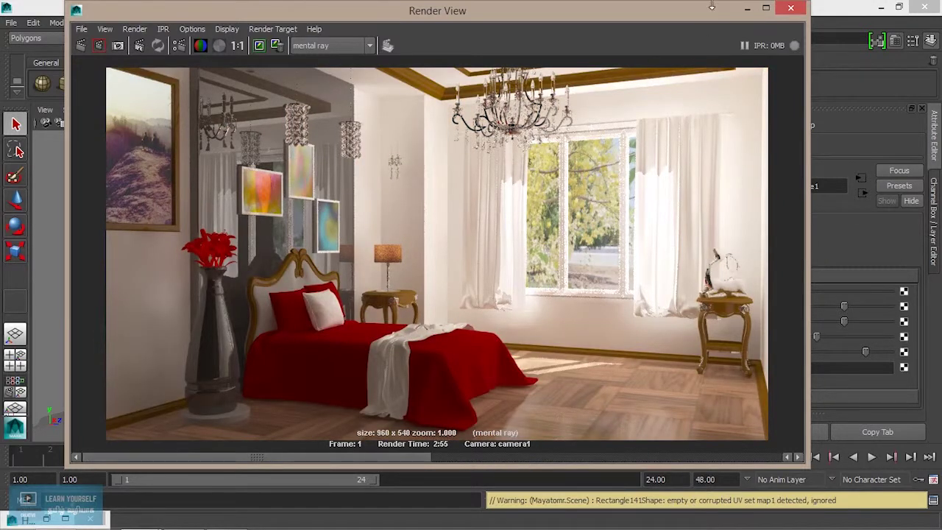
{"action": "left_click", "coordinate": [747, 8]}
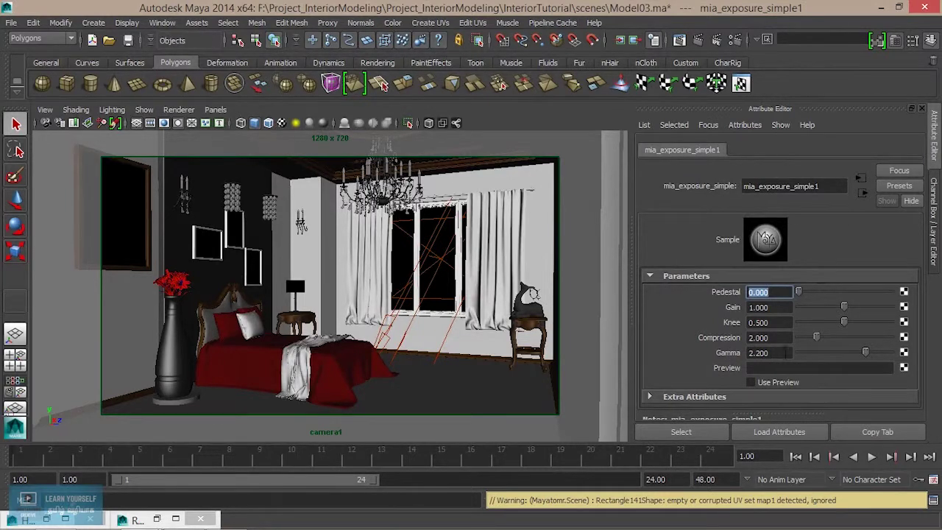
Set the exposure Gamma to 1.5 and re-render the frame.
{"action": "left_click", "coordinate": [780, 352]}
{"action": "type", "text": "1"}
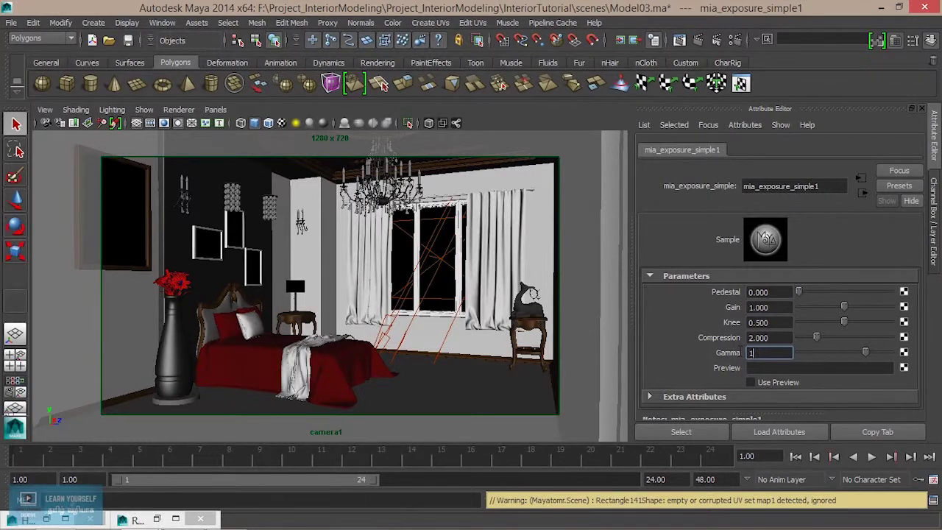
{"action": "type", "text": ".5"}
{"action": "key", "text": "Return"}
{"action": "left_click", "coordinate": [679, 40]}
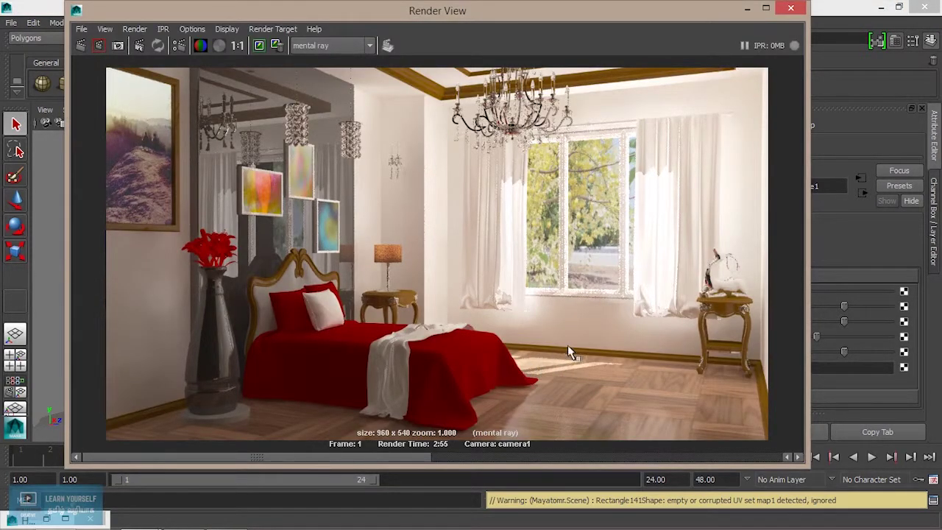
{"action": "left_click", "coordinate": [747, 9]}
Raise the exposure Knee to 0.7 and render the frame again.
{"action": "left_click_drag", "start_coordinate": [773, 322], "coordinate": [712, 322]}
{"action": "type", "text": ".7"}
{"action": "key", "text": "Return"}
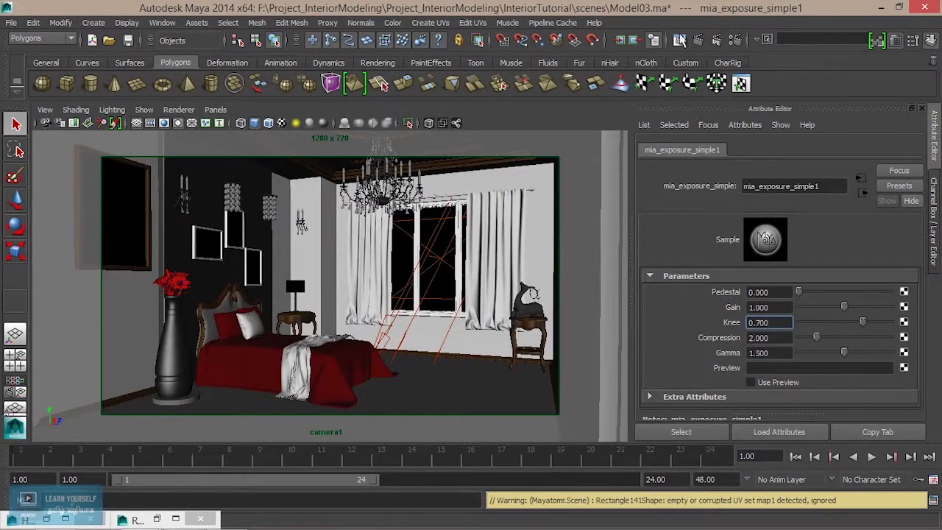
{"action": "left_click", "coordinate": [678, 38]}
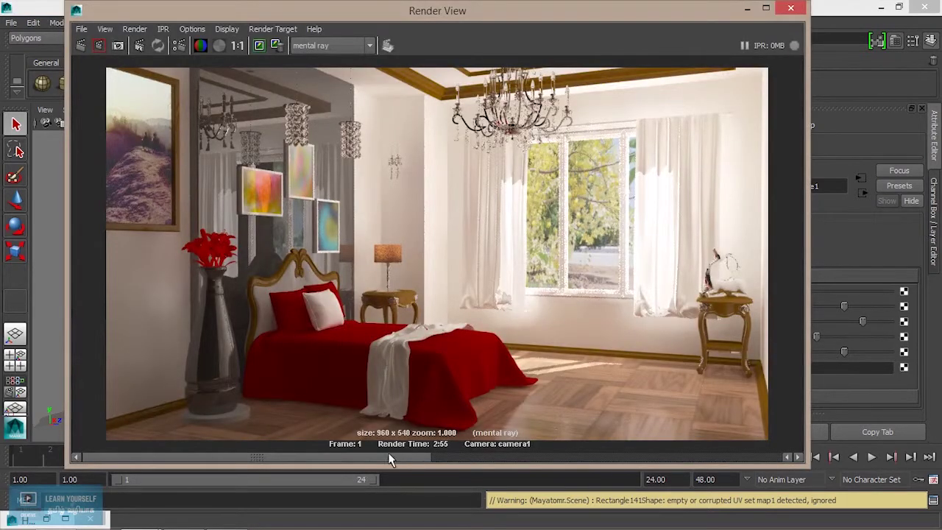
{"action": "left_click", "coordinate": [746, 8]}
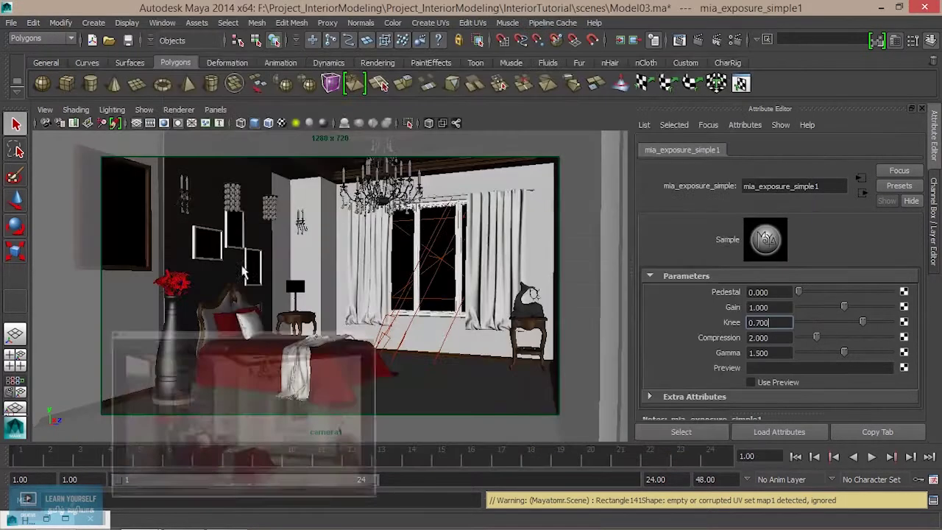
Switch the viewport to the persp camera and orbit around the bedroom.
{"action": "left_click", "coordinate": [213, 111]}
{"action": "mouse_move", "coordinate": [243, 123]}
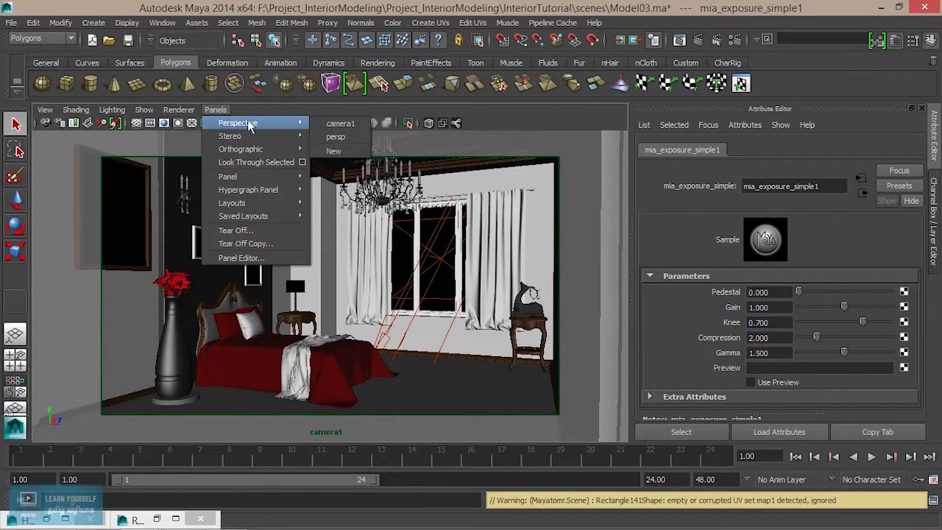
{"action": "left_click", "coordinate": [336, 140]}
{"action": "left_click_drag", "start_coordinate": [242, 389], "coordinate": [246, 346], "text": "alt"}
Select the vase's base cylinder pCylinder1 and assign it a new mia_material_x, Chrome_mat01.
{"action": "left_click", "coordinate": [256, 344]}
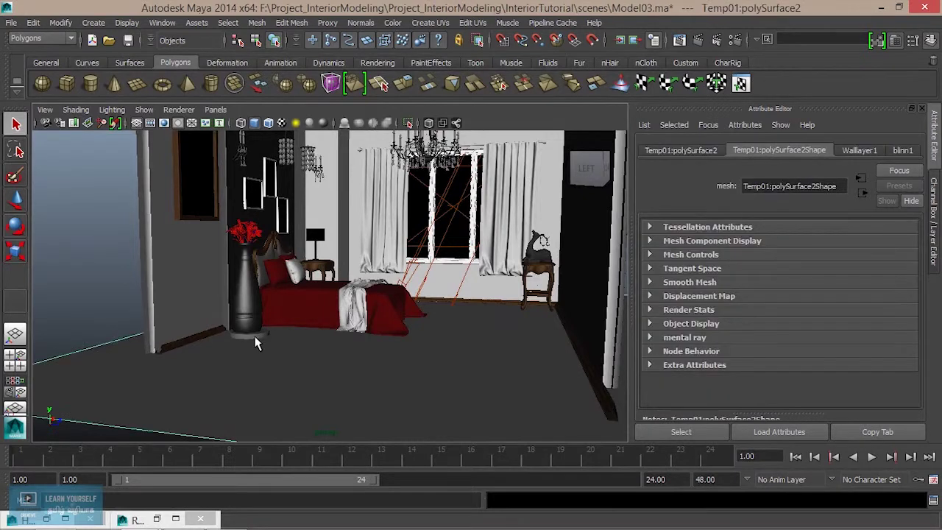
{"action": "scroll", "coordinate": [253, 342], "scroll_direction": "up", "scroll_amount": 5}
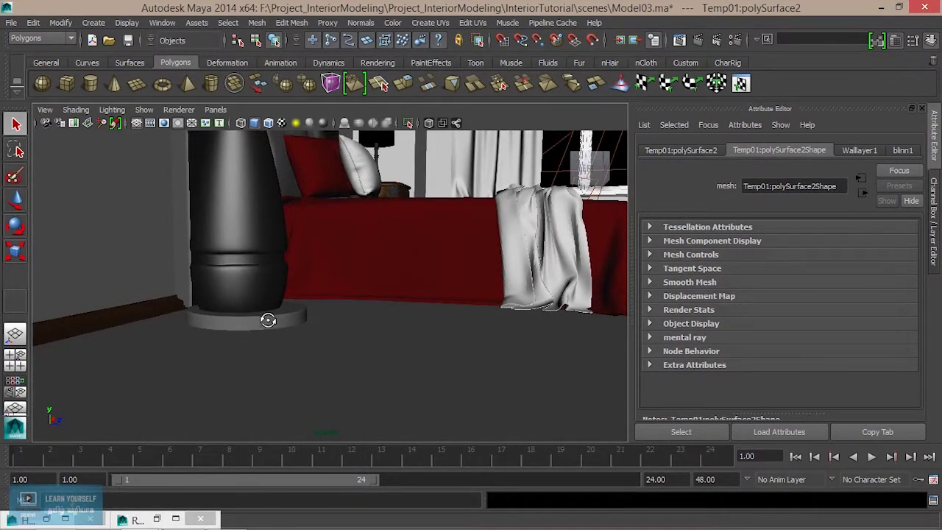
{"action": "left_click_drag", "start_coordinate": [268, 320], "coordinate": [273, 309], "text": "alt"}
{"action": "left_click", "coordinate": [272, 315]}
{"action": "scroll", "coordinate": [273, 320], "scroll_direction": "up", "scroll_amount": 3}
{"action": "right_click_drag", "start_coordinate": [252, 335], "coordinate": [360, 418]}
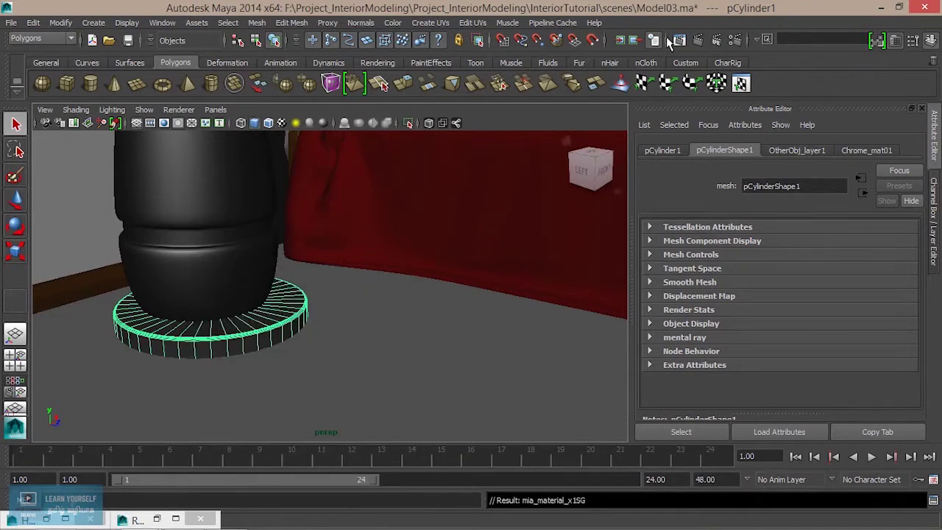
{"action": "left_click", "coordinate": [678, 41]}
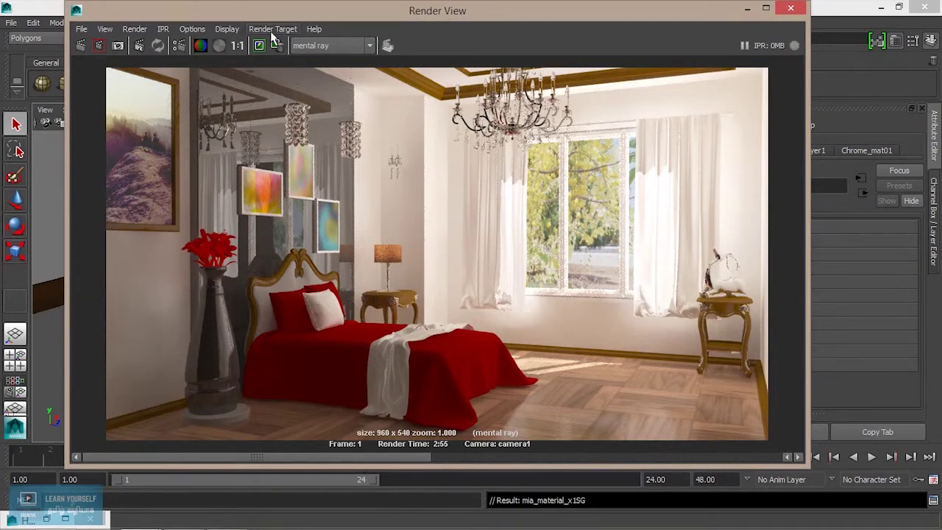
Re-render the bedroom from camera1 (3:15) and compare it with the previous render.
{"action": "left_click", "coordinate": [83, 44]}
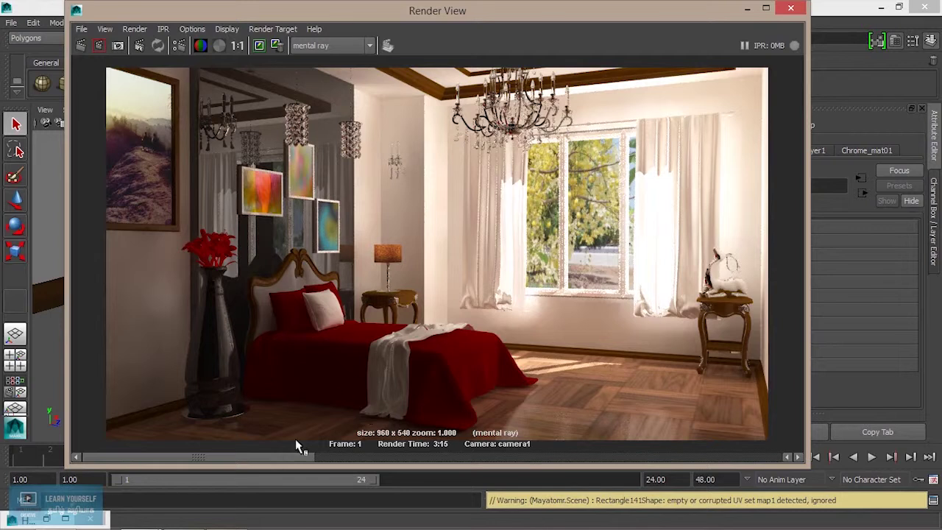
{"action": "left_click_drag", "start_coordinate": [269, 457], "coordinate": [306, 468]}
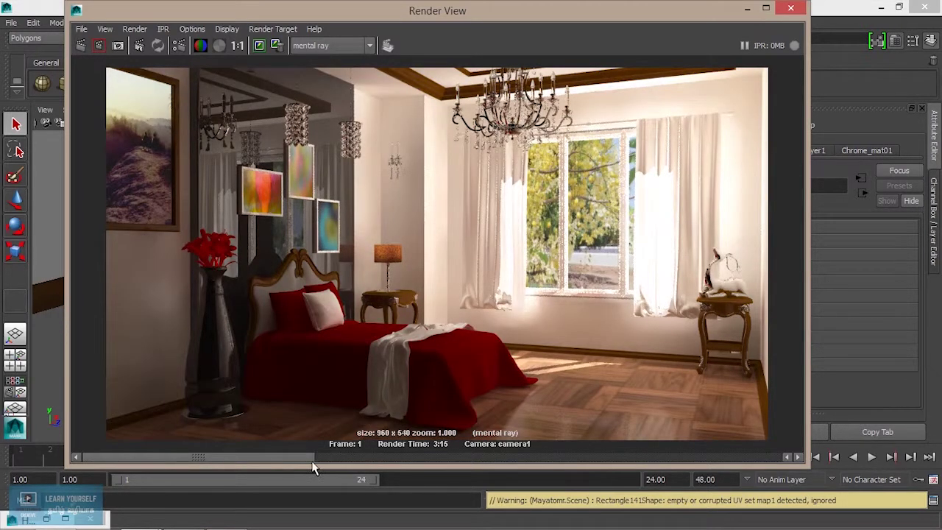